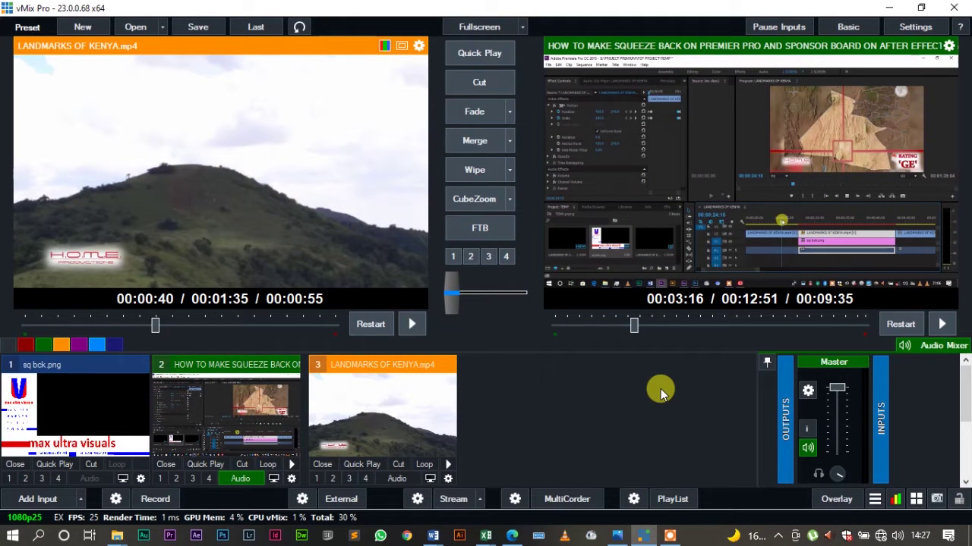
Play and pause the tutorial on output, then fade LANDMARKS OF KENYA.mp4 live.
left_click(941, 324)
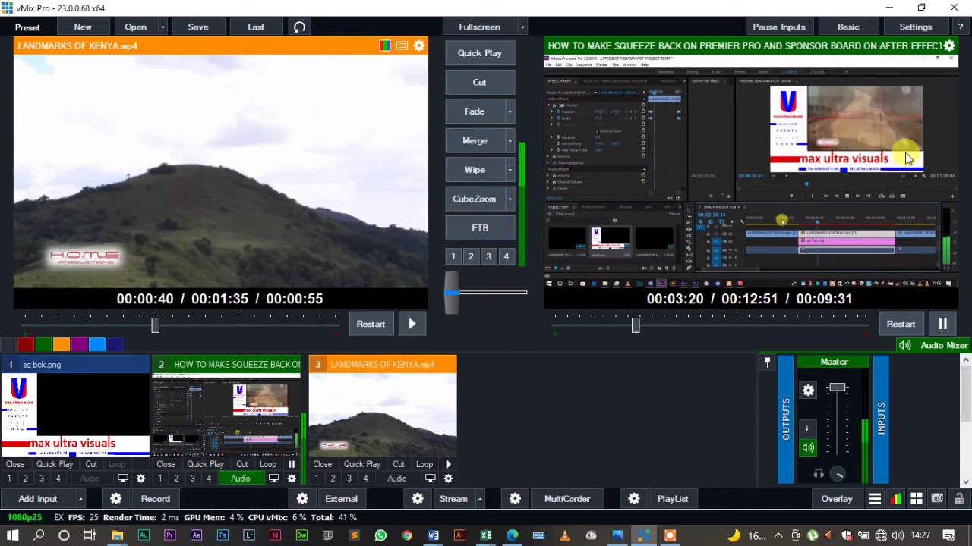
left_click(941, 325)
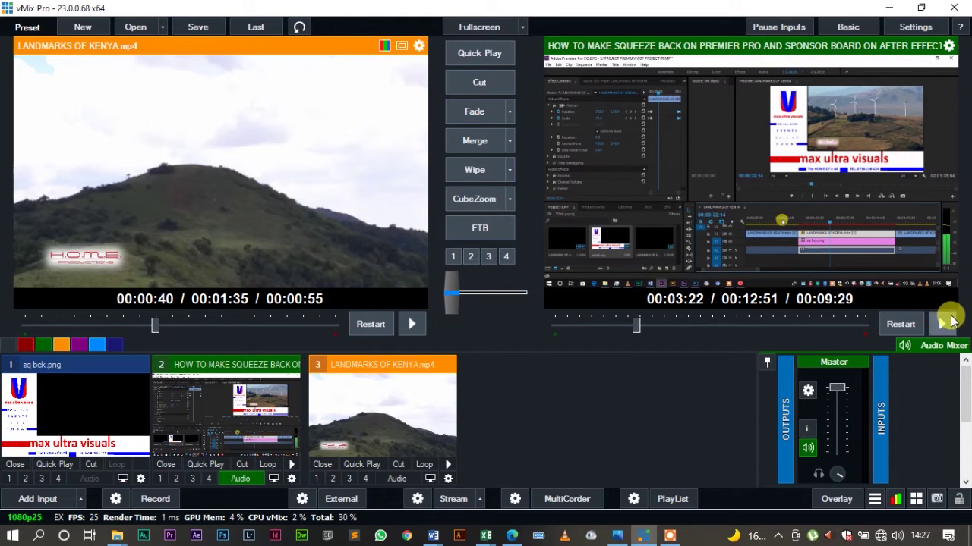
left_click(943, 325)
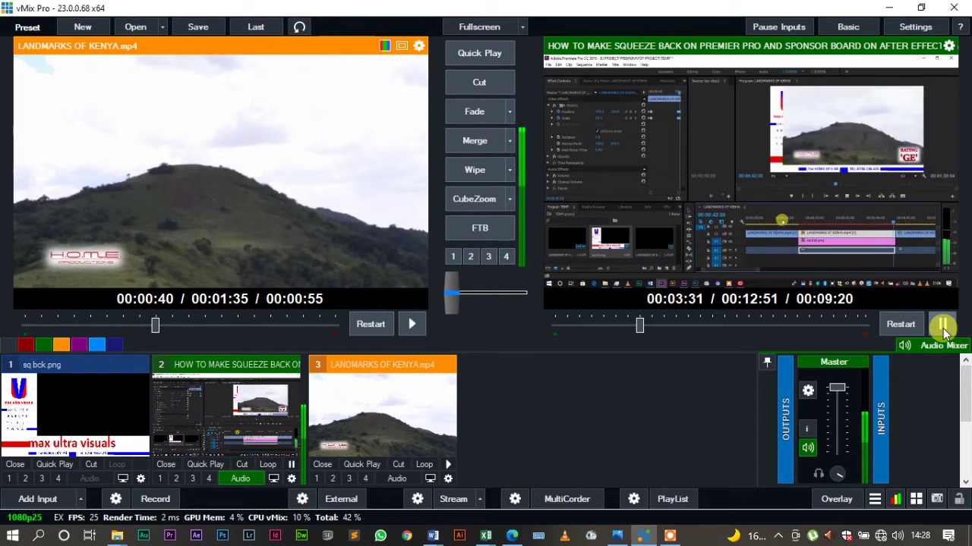
left_click(944, 329)
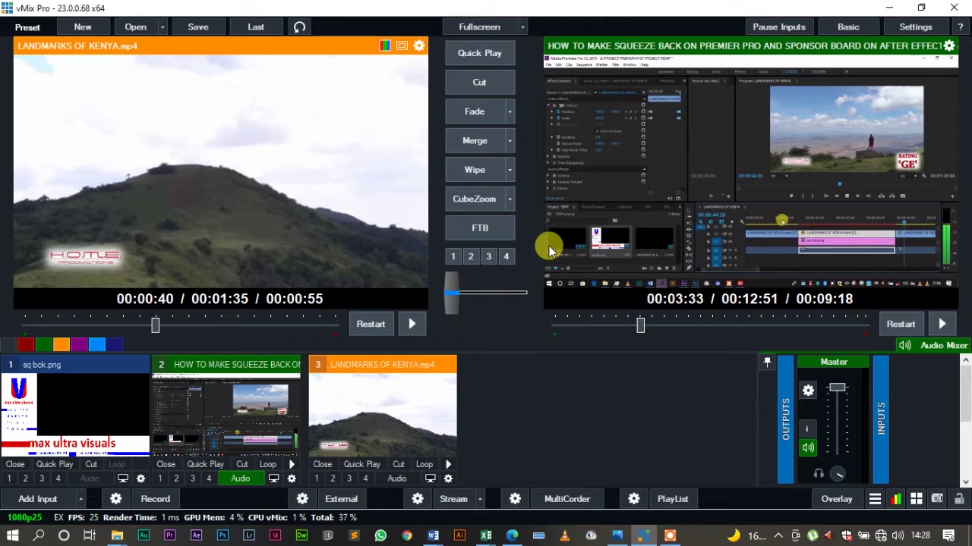
left_click(471, 114)
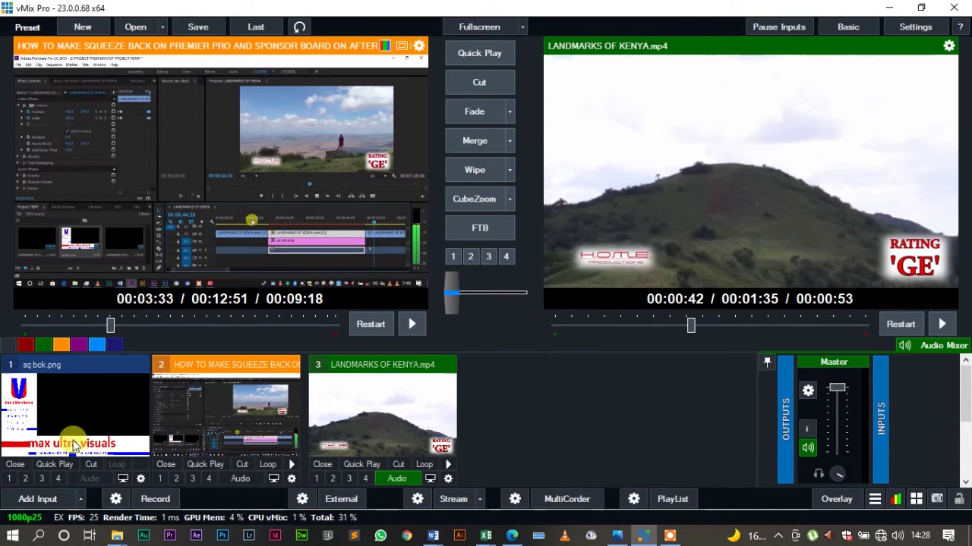
Preview sq bck.png and lay it over the live Kenya video as overlay 4.
left_click(98, 407)
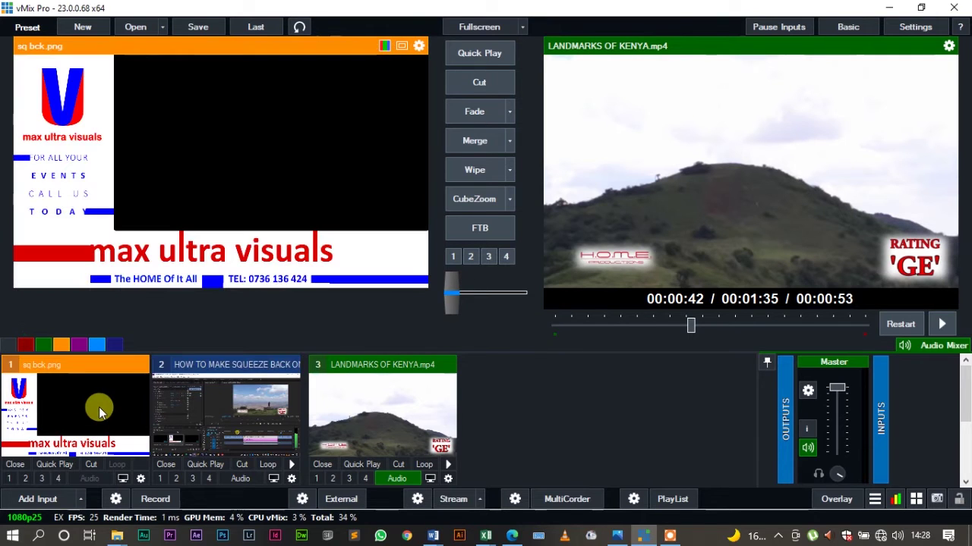
left_click(57, 478)
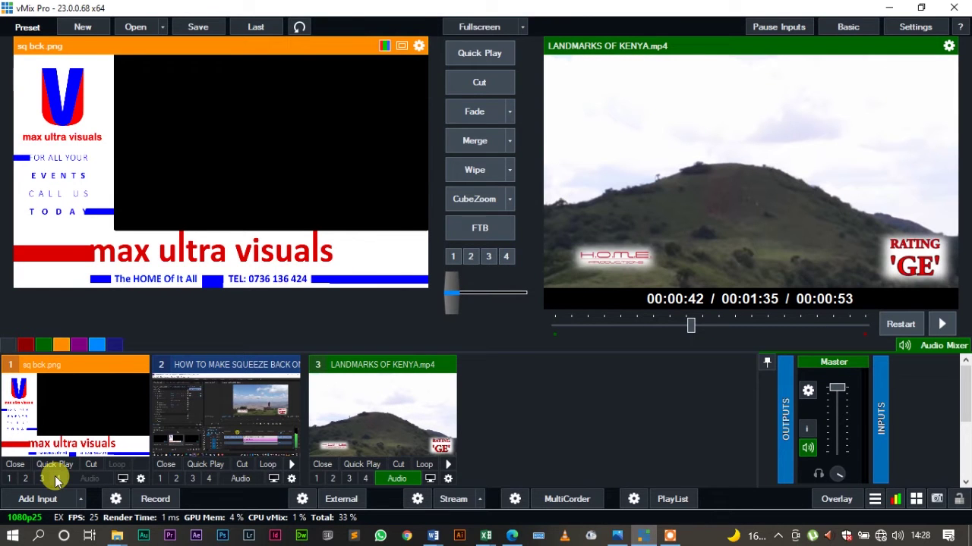
left_click(57, 479)
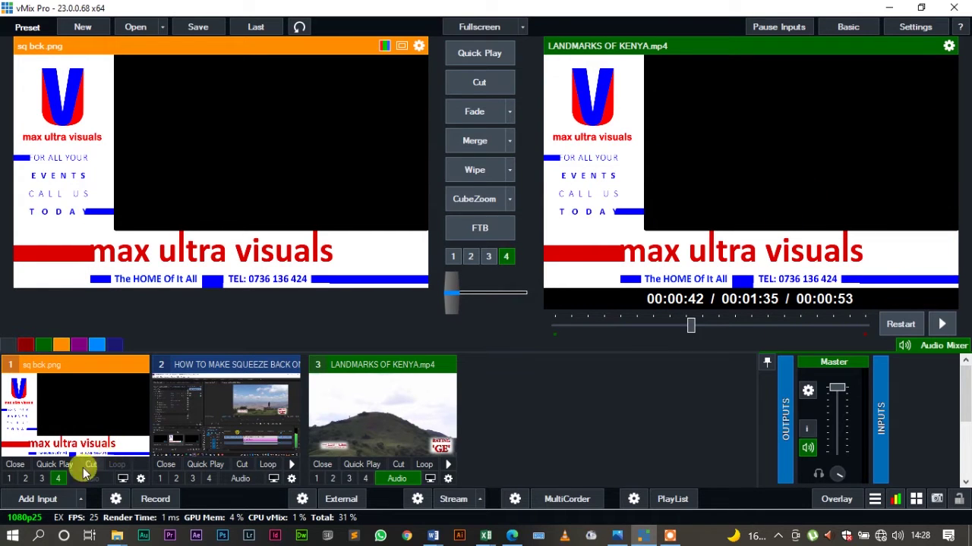
Turn on Colour Key with black for the sq bck.png input so its window becomes transparent.
left_click(140, 480)
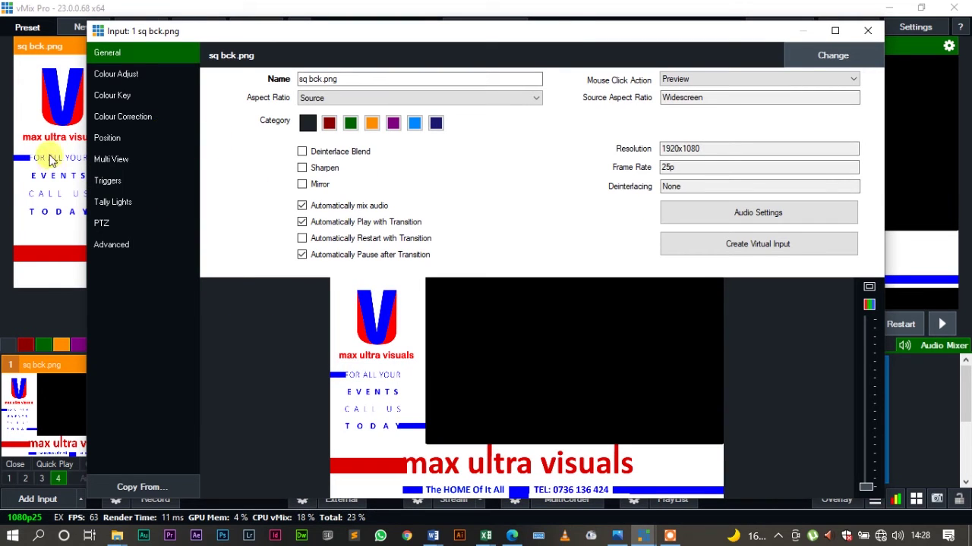
left_click(105, 94)
left_click(219, 72)
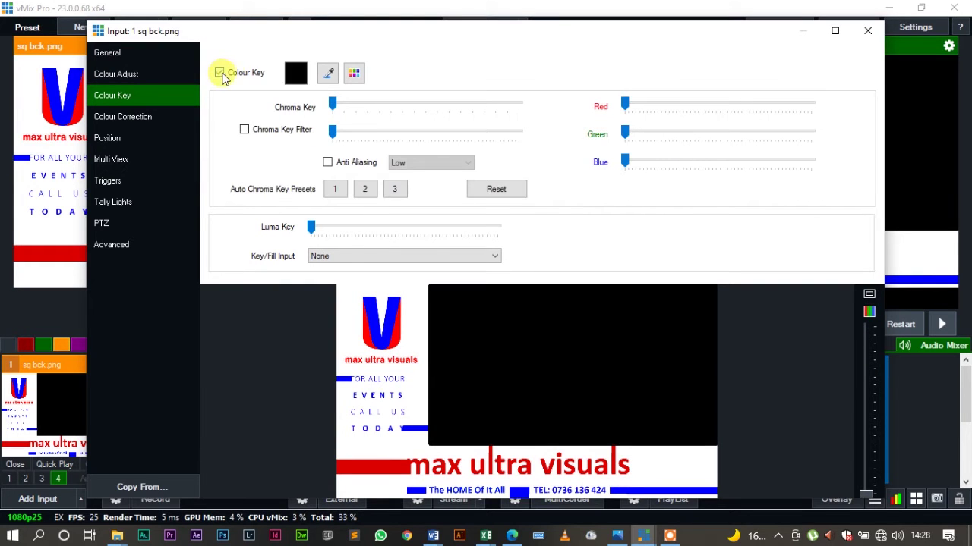
left_click(866, 30)
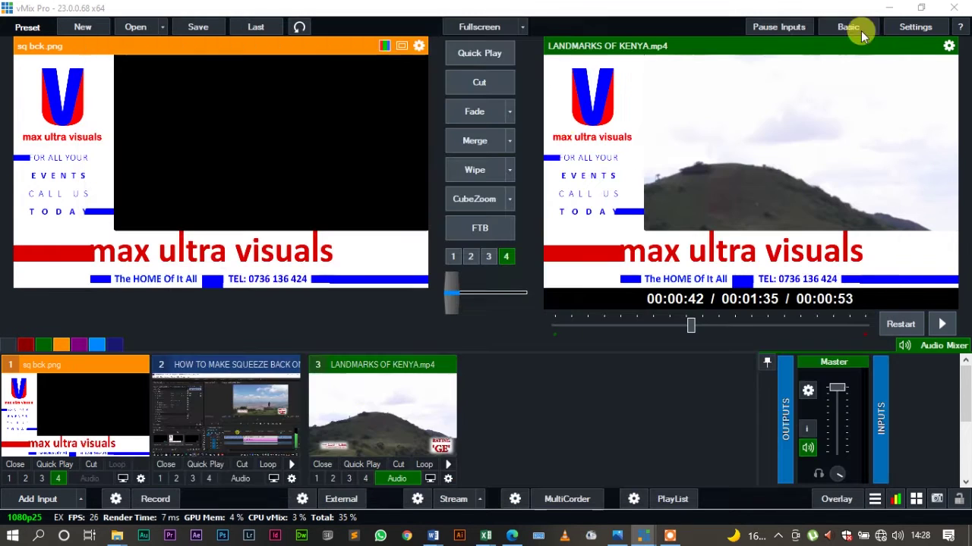
Toggle overlay 4 on and off over the Kenya video, leaving it off air.
left_click(58, 478)
left_click(59, 478)
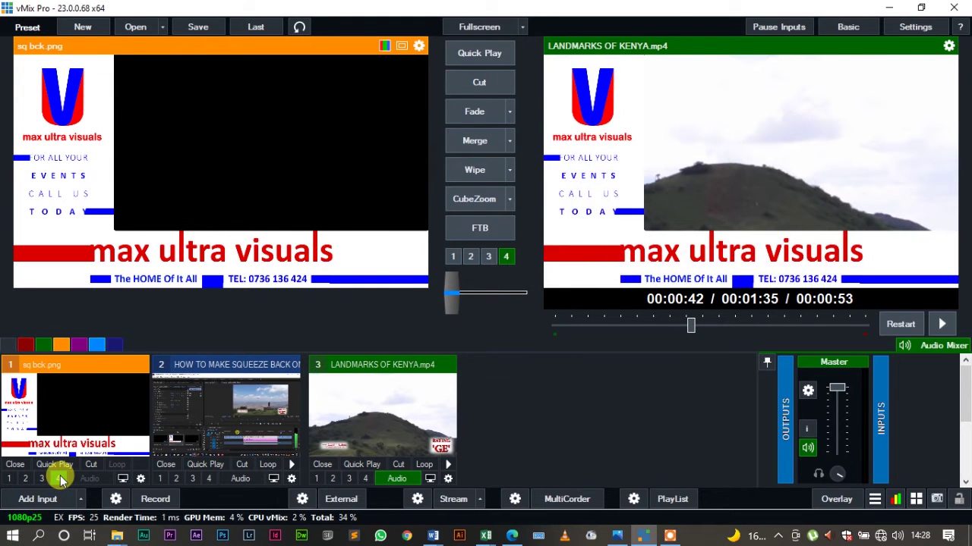
left_click(59, 478)
left_click(59, 478)
left_click(60, 478)
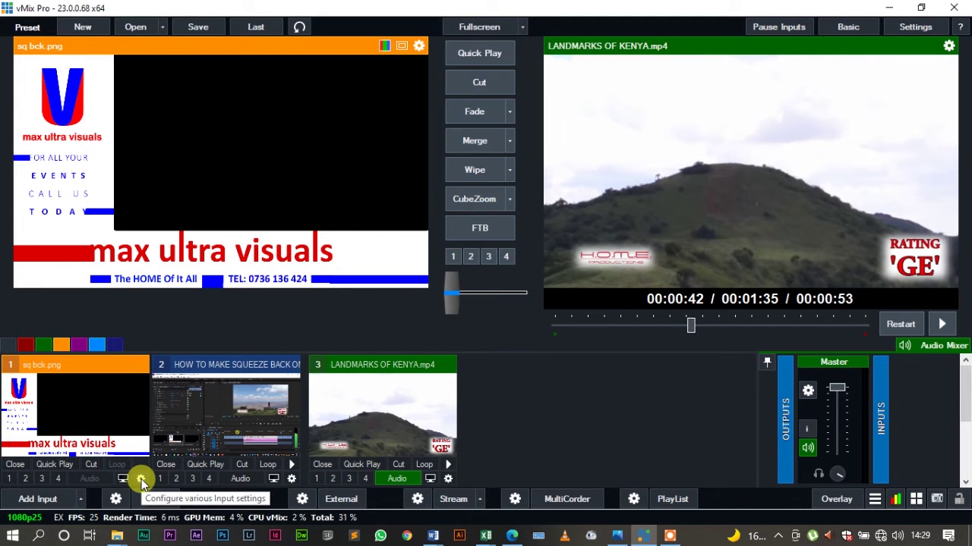
In the sq bck.png input's Multi View settings, set layer 2 to 3 LANDMARKS OF KENYA.mp4.
left_click(141, 480)
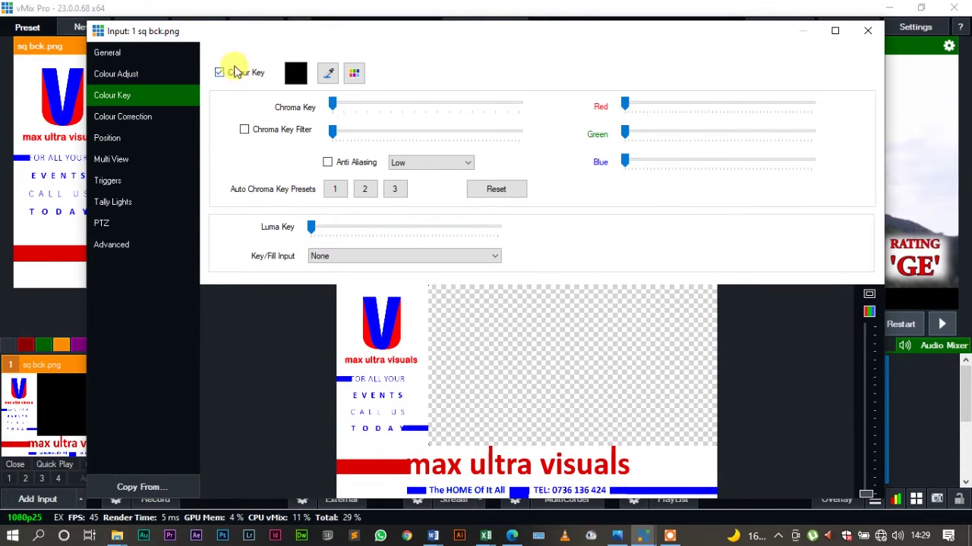
left_click(124, 162)
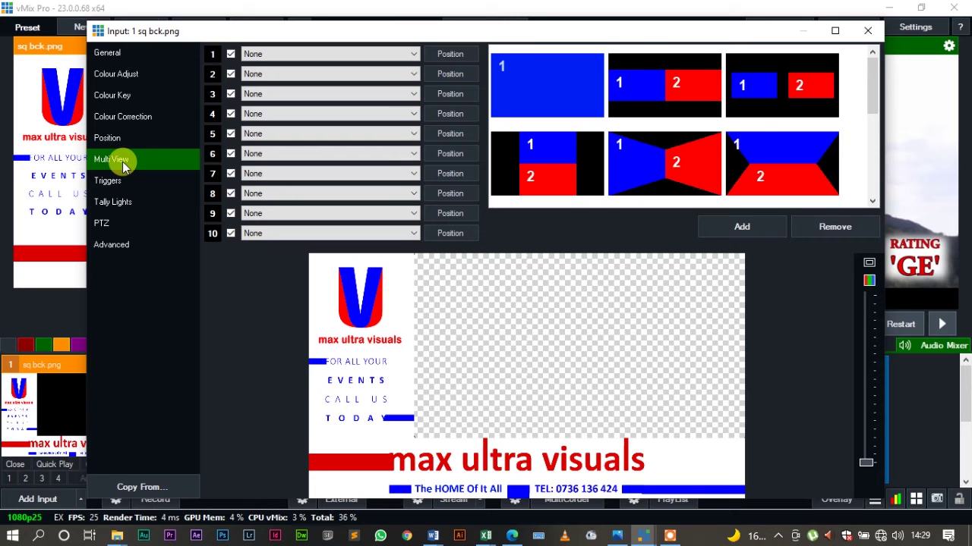
left_click(410, 54)
left_click(411, 54)
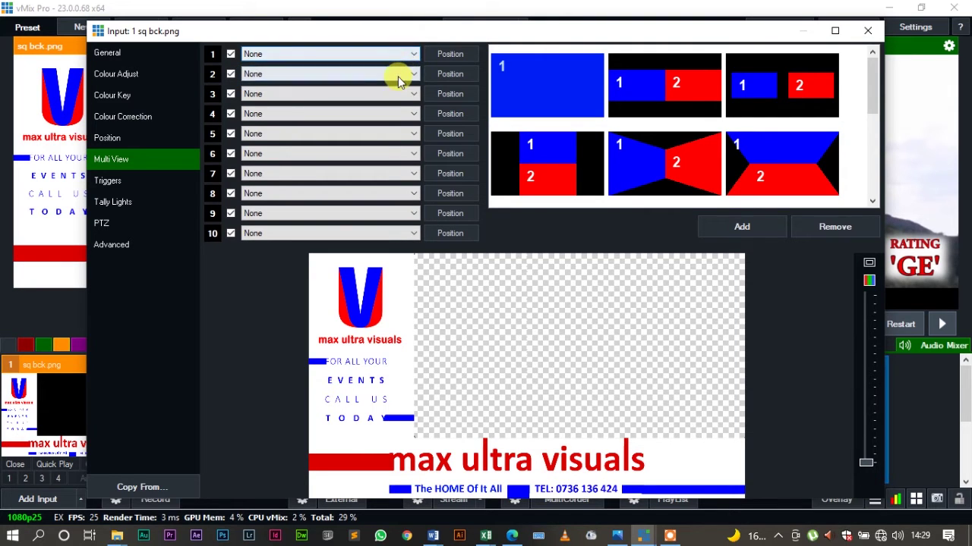
left_click(398, 76)
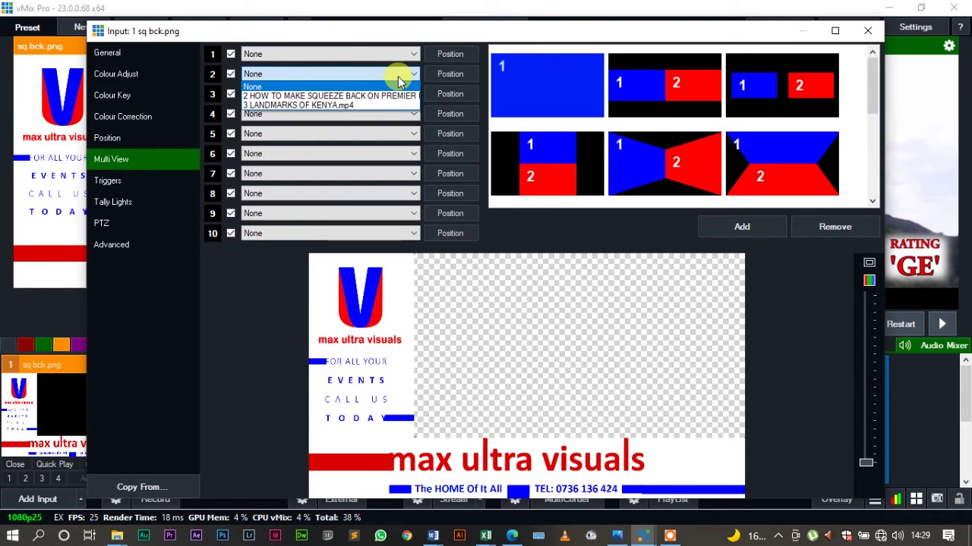
left_click(364, 106)
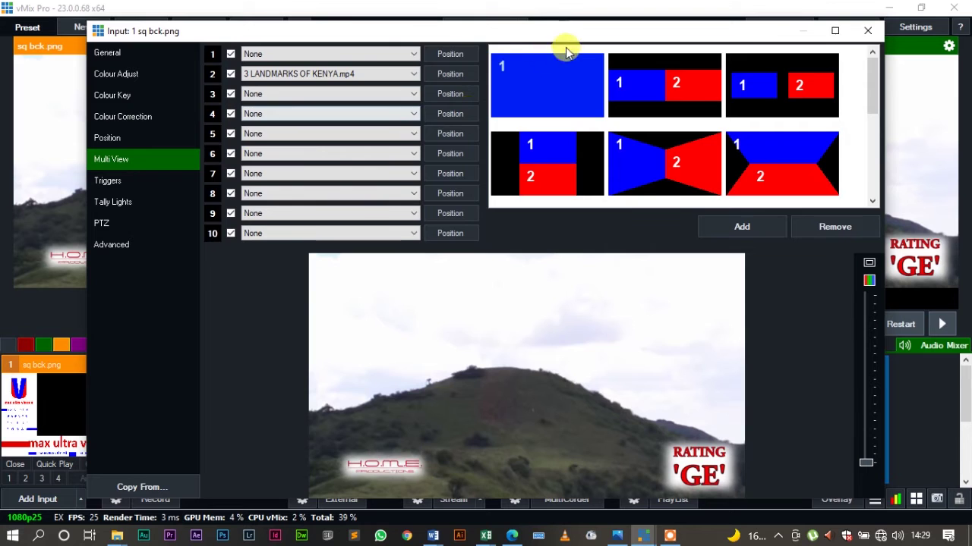
Position the Overlay2 video layer at Zoom 0.77275, Pan X 0.242, Pan Y 0.26.
left_click(449, 75)
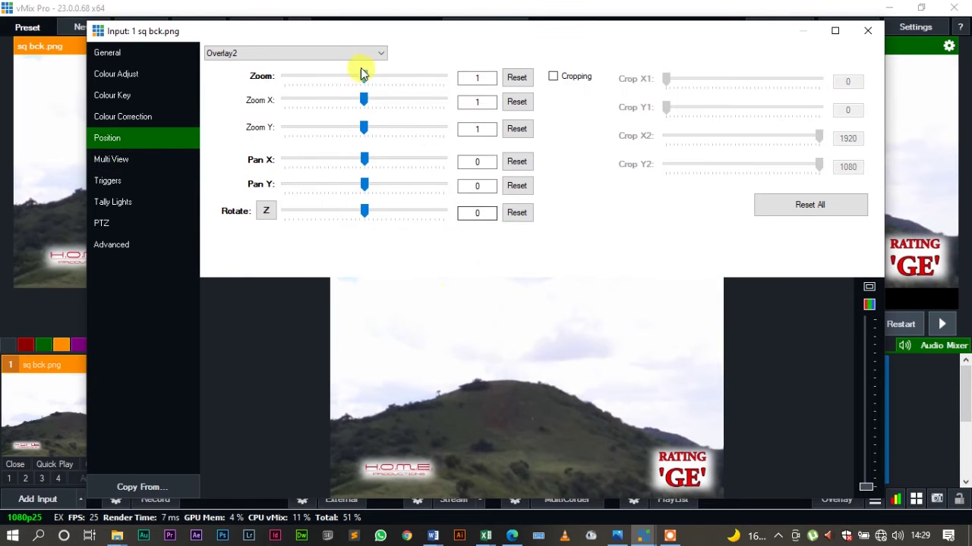
left_click_drag(364, 82, 344, 82)
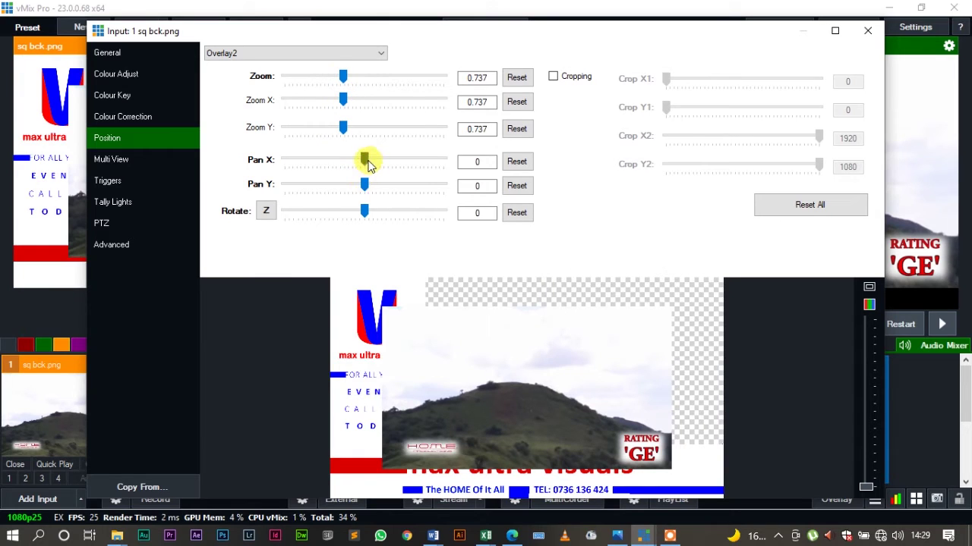
left_click_drag(367, 163, 377, 194)
left_click(343, 79)
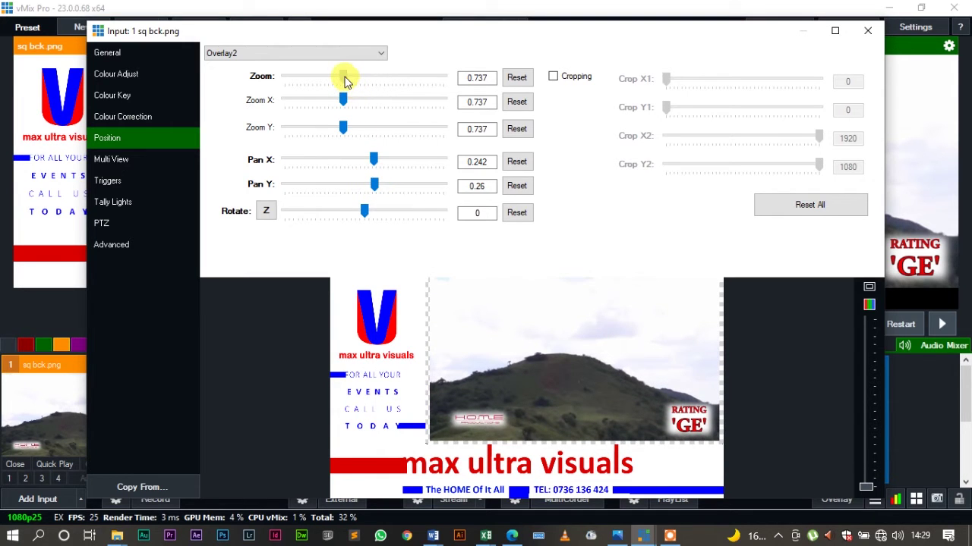
left_click_drag(343, 78, 346, 78)
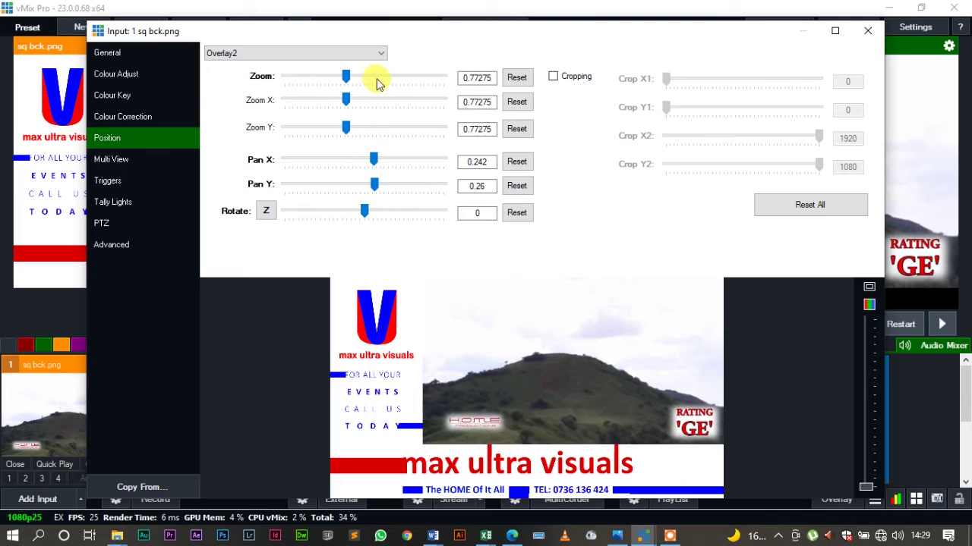
left_click_drag(374, 160, 374, 168)
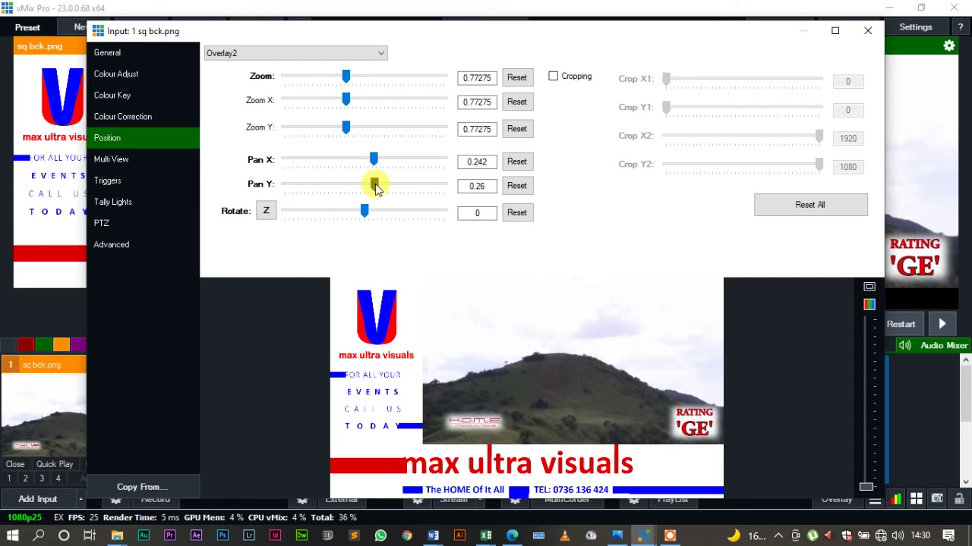
left_click(375, 184)
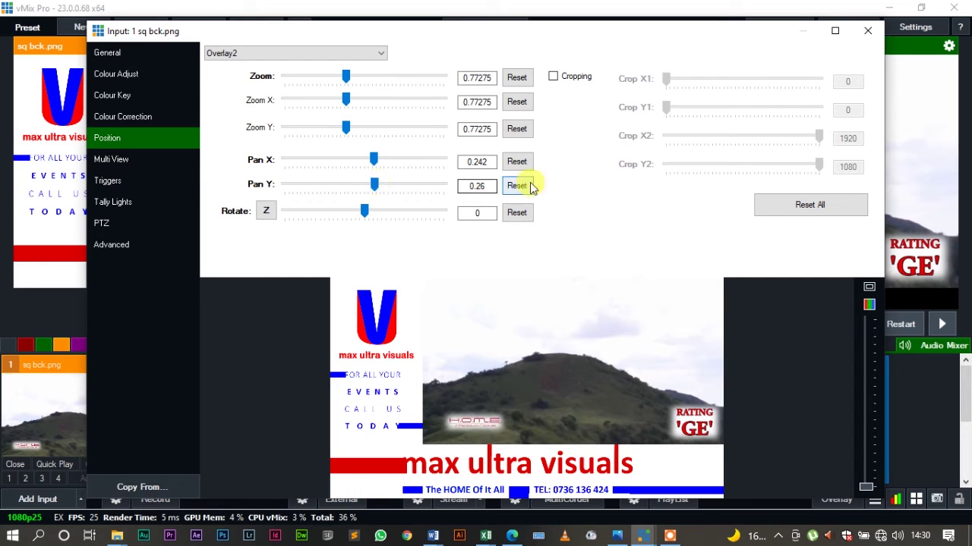
Close the sq bck.png input settings window.
left_click(869, 30)
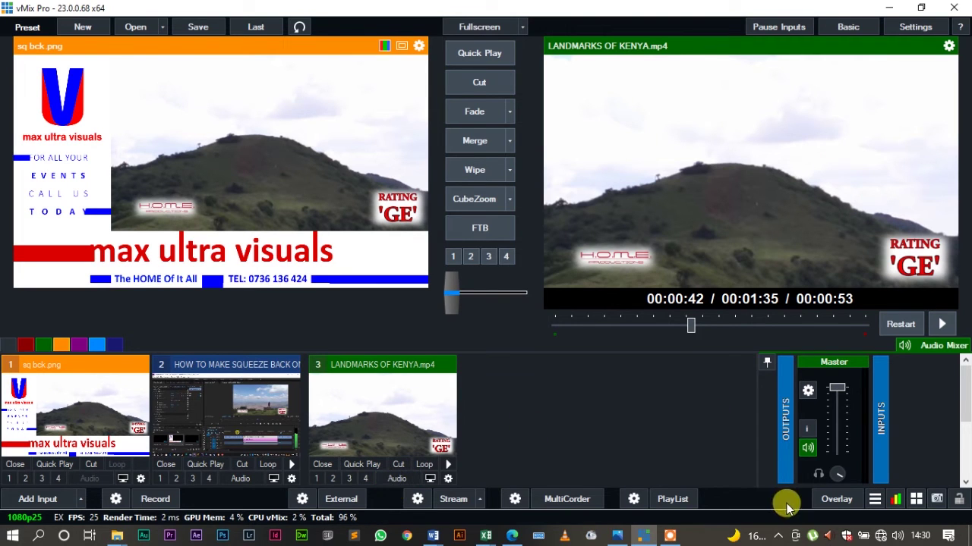
Rewind the Kenya video to about 11 seconds, cut it live against the layout, then mute its audio.
left_click(942, 324)
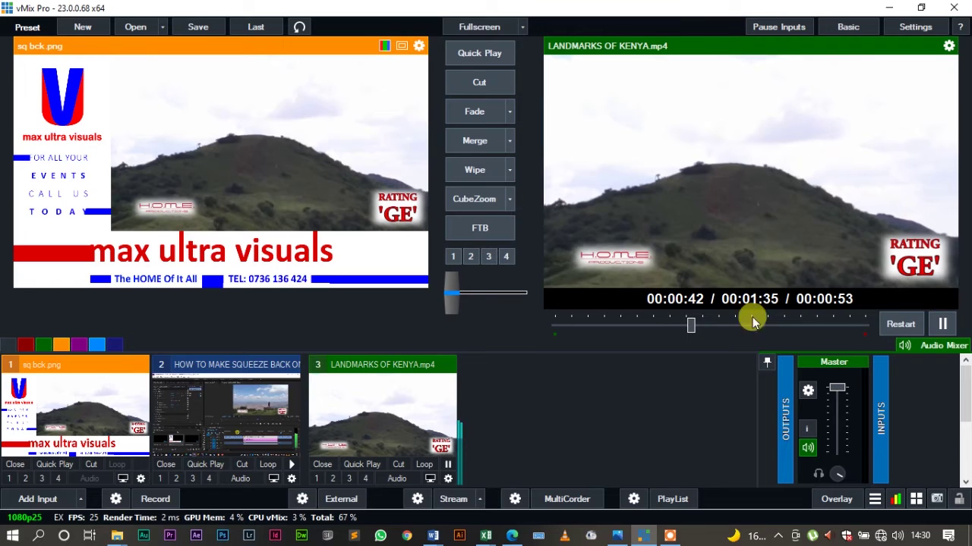
left_click(591, 324)
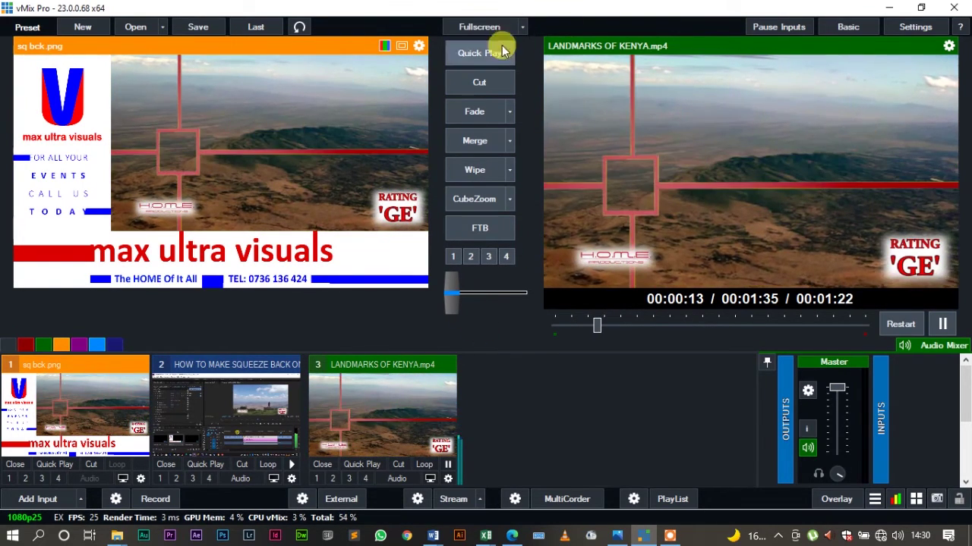
left_click(476, 85)
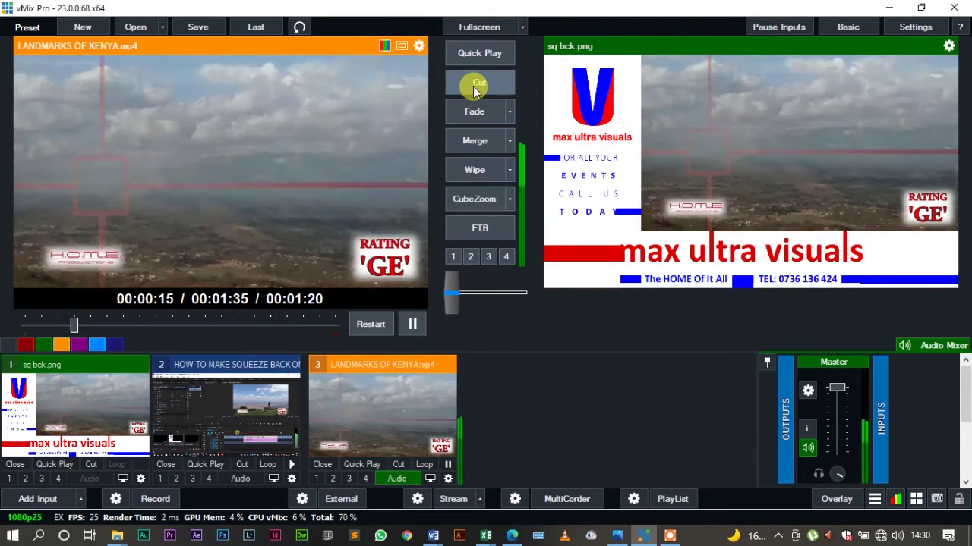
left_click(476, 85)
left_click(476, 86)
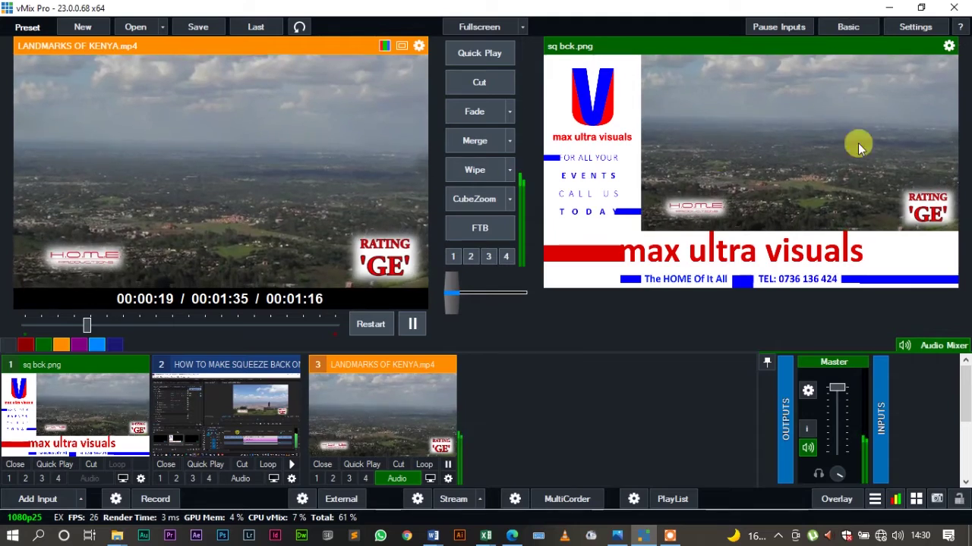
left_click(482, 80)
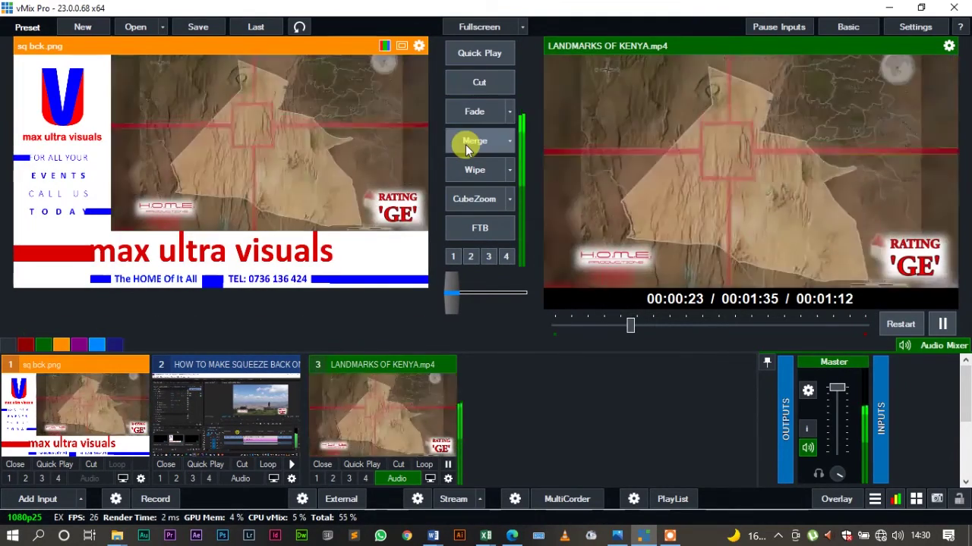
left_click(397, 478)
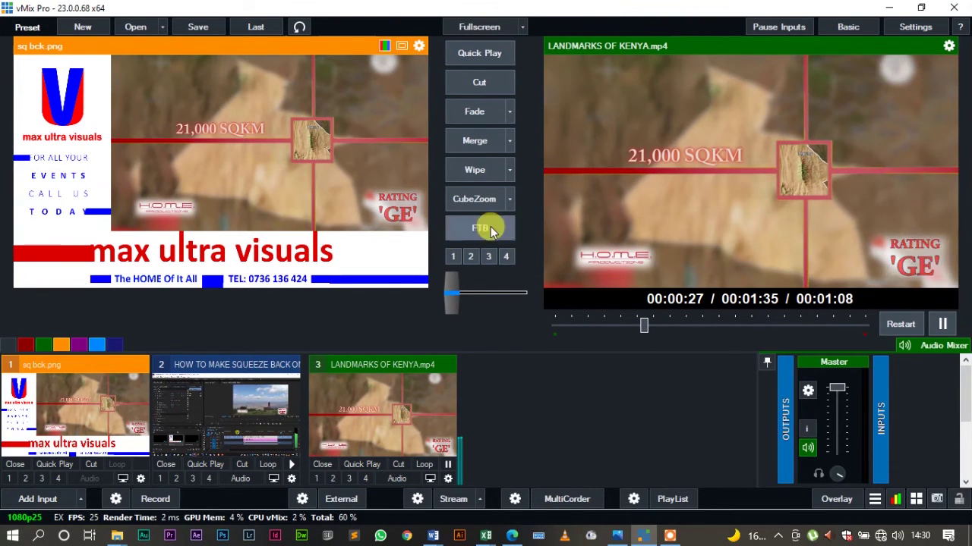
Merge to the sq bck.png layout and back to the Kenya video, muting input 3 both times.
left_click(464, 152)
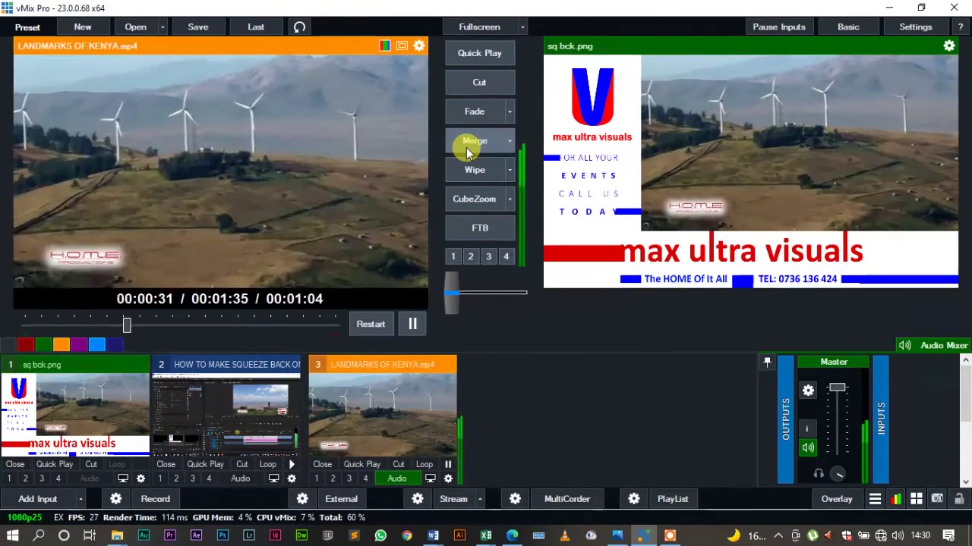
left_click(392, 444)
left_click(392, 475)
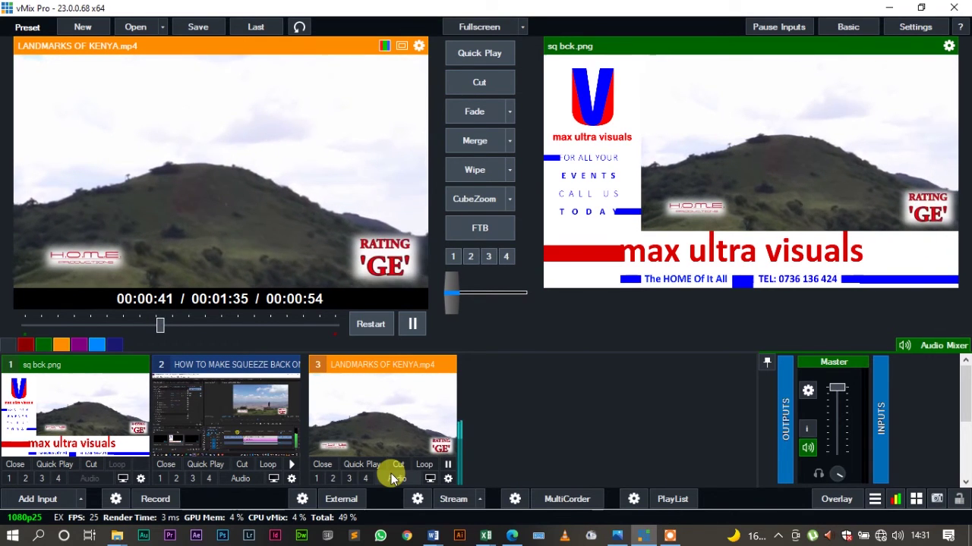
left_click(478, 150)
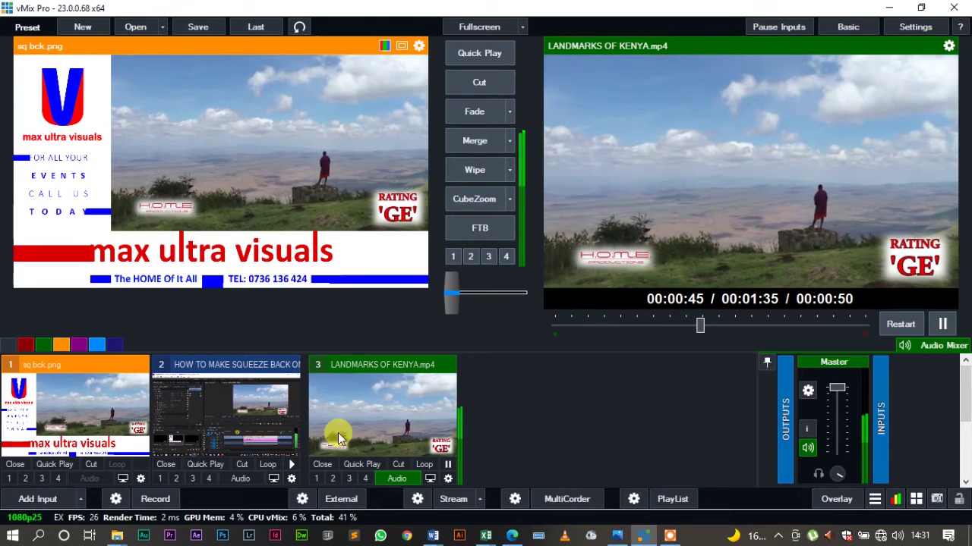
left_click(397, 478)
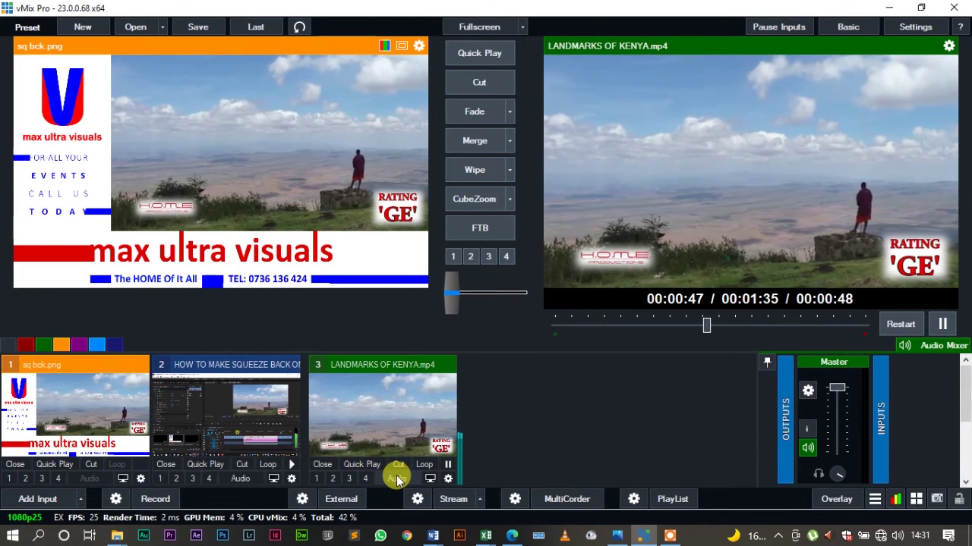